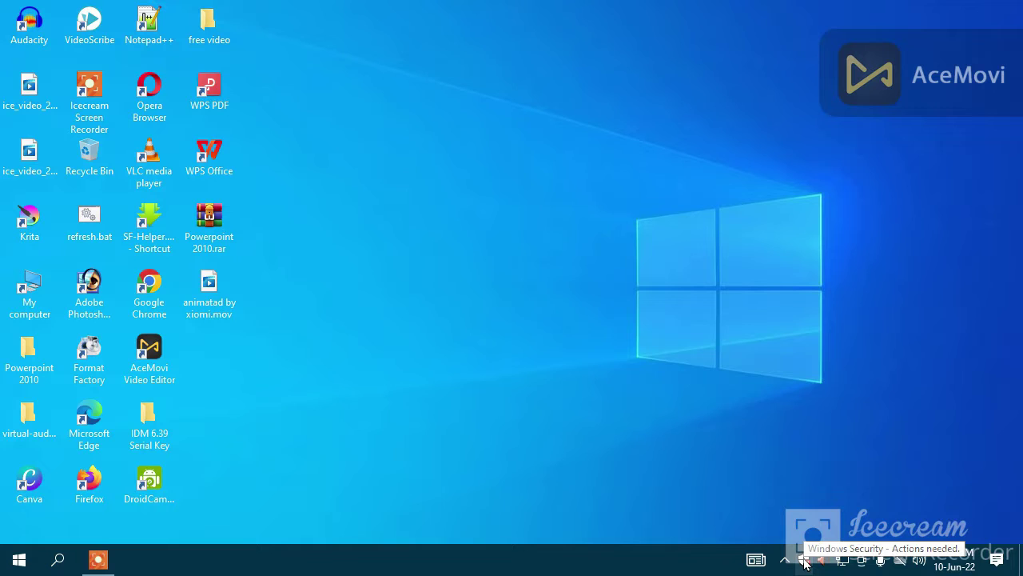
Open Windows Security and turn on real-time protection from the Virus & threat protection tile
left_click(804, 561)
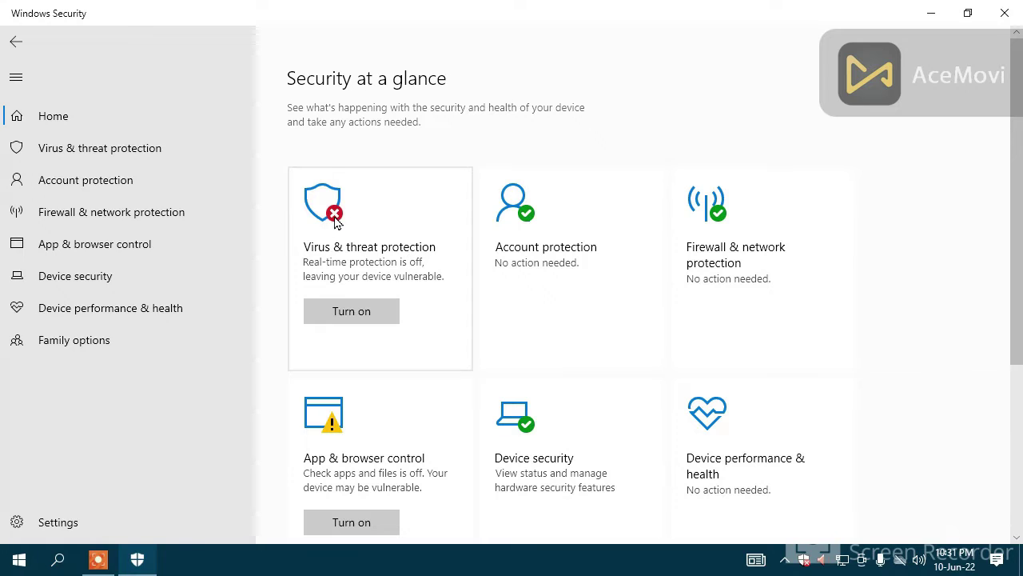
scroll(423, 329, "down", 2)
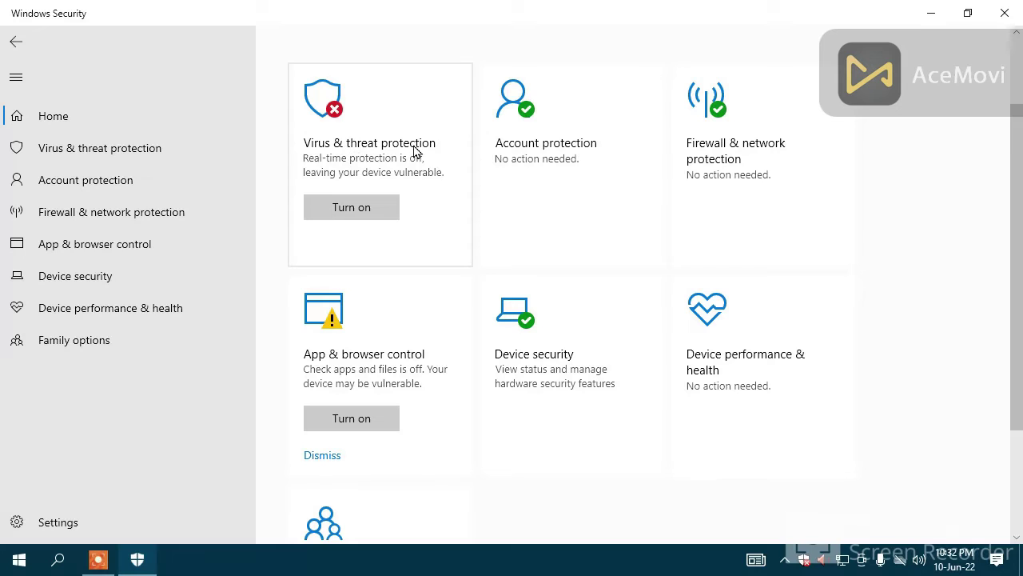
left_click(355, 210)
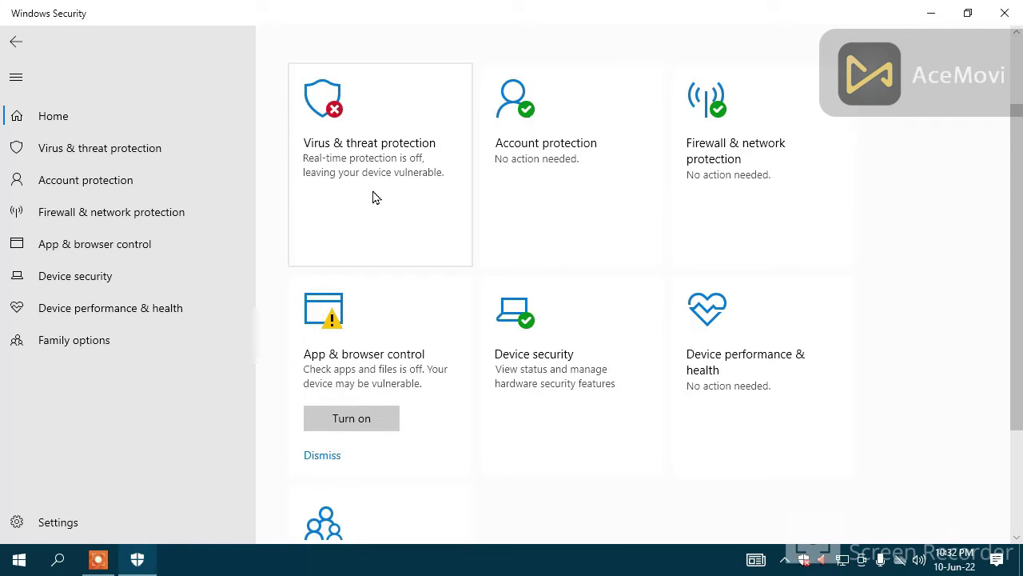
Open the Virus & threat protection page, turn on cloud-delivered protection, and approve the administrator request
left_click(338, 144)
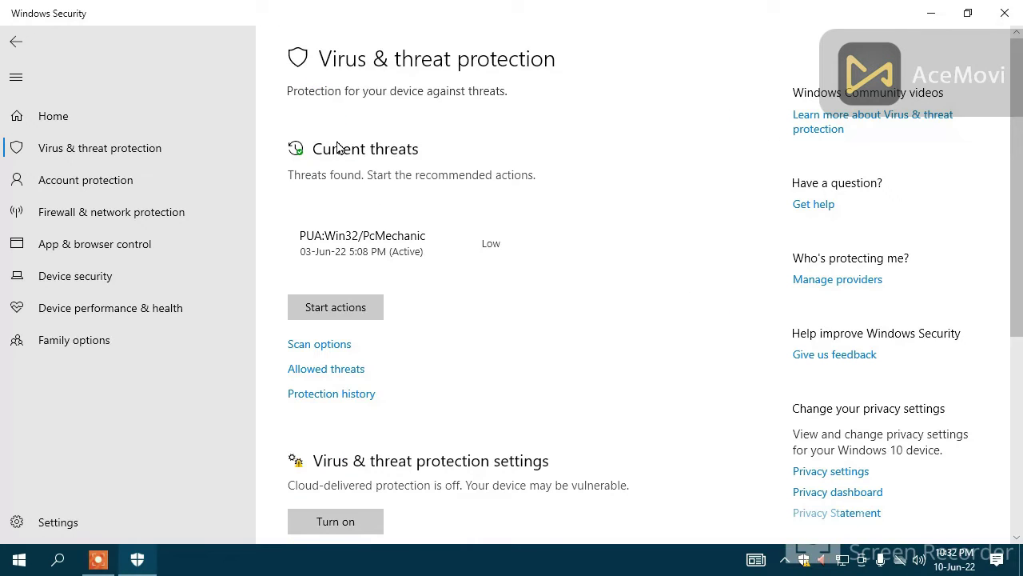
scroll(460, 268, "down", 4)
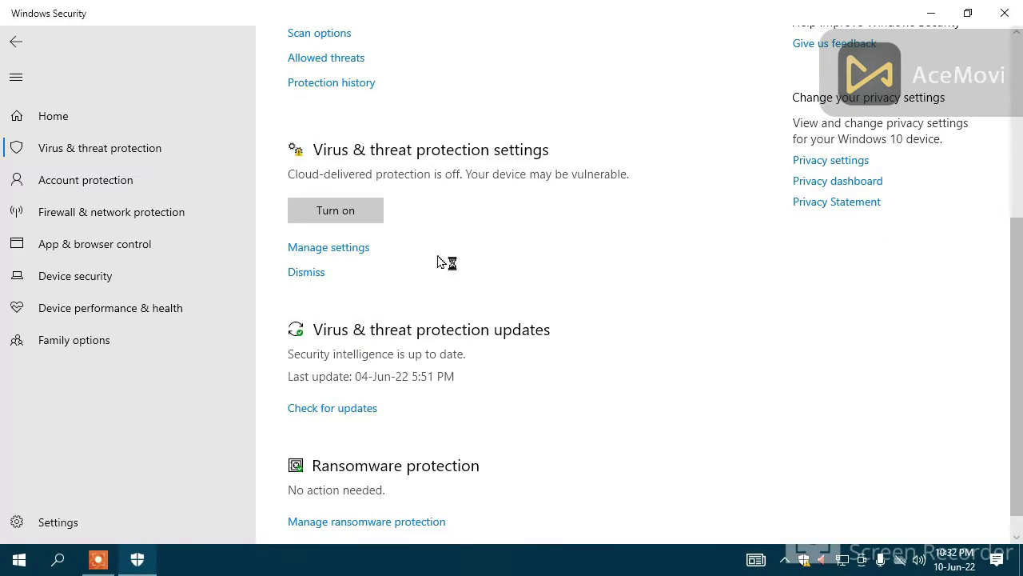
left_click(354, 212)
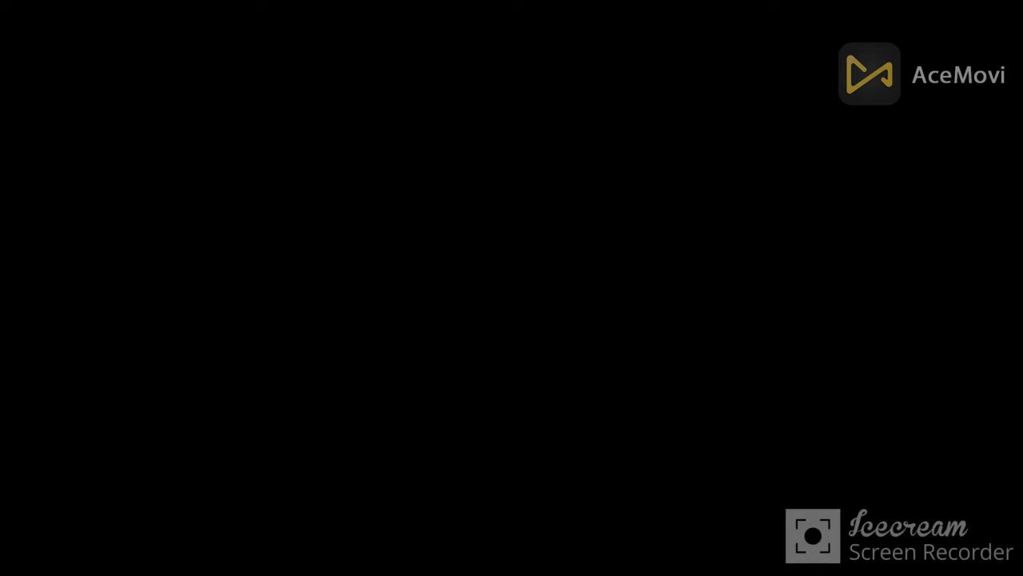
left_click(447, 374)
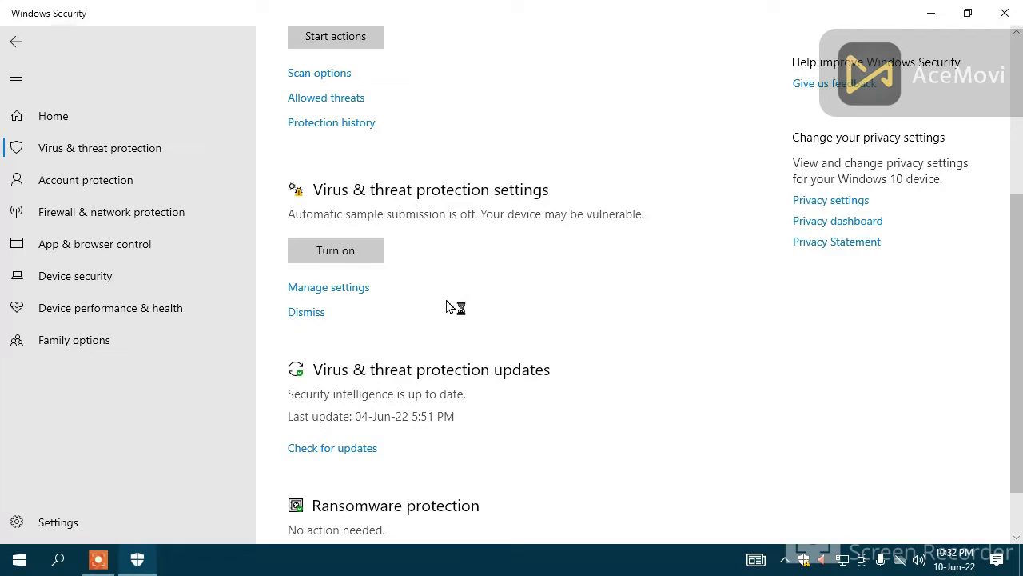
Turn on Automatic sample submission and Tamper Protection in the Virus & threat protection settings
scroll(446, 306, "down", 1)
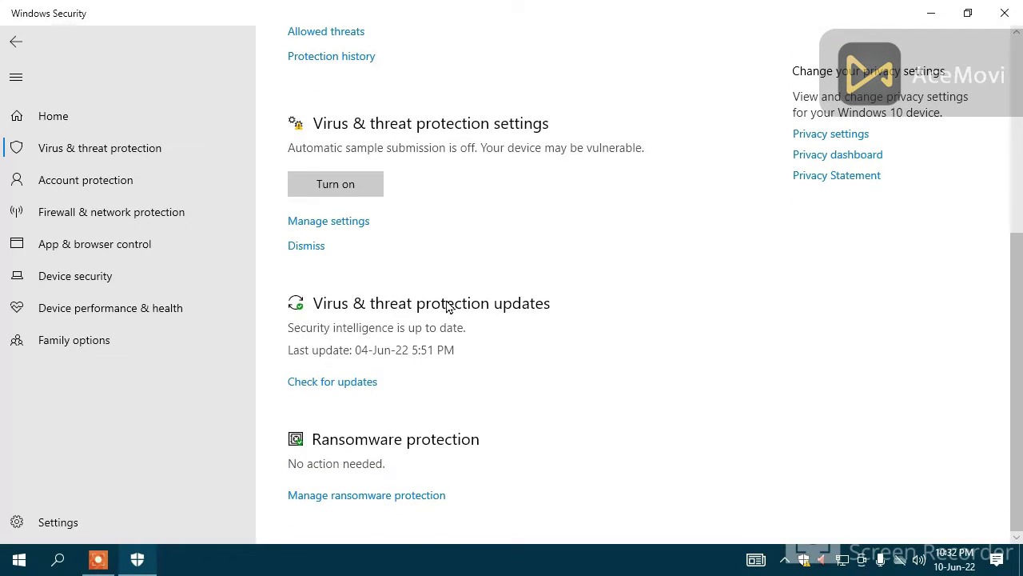
left_click(336, 224)
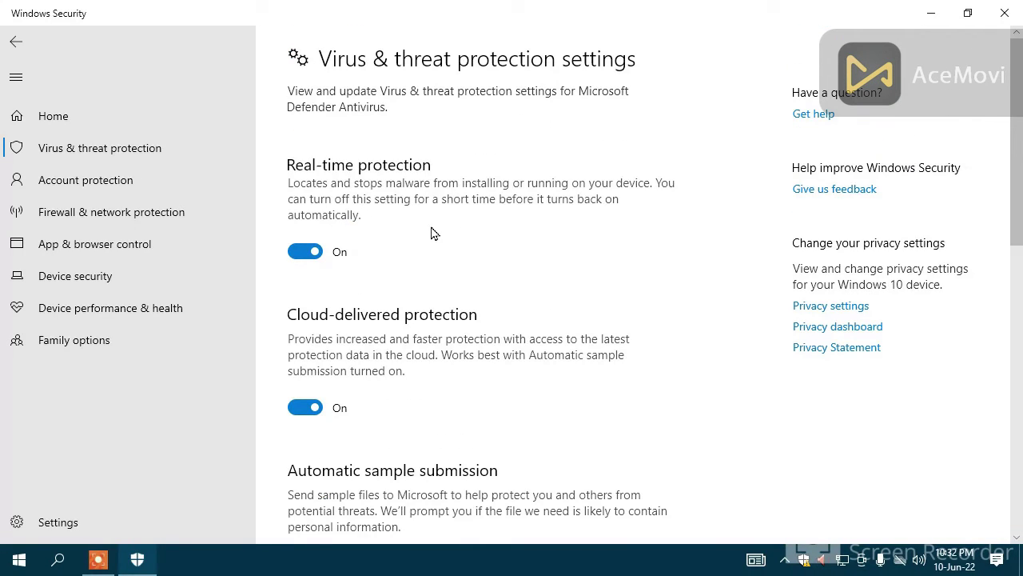
scroll(439, 279, "down", 6)
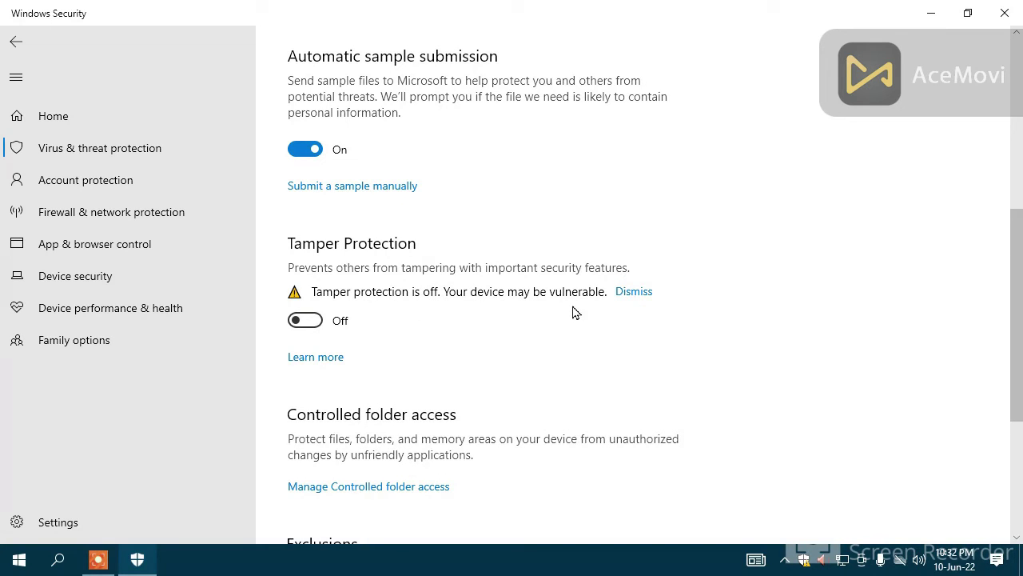
left_click(317, 323)
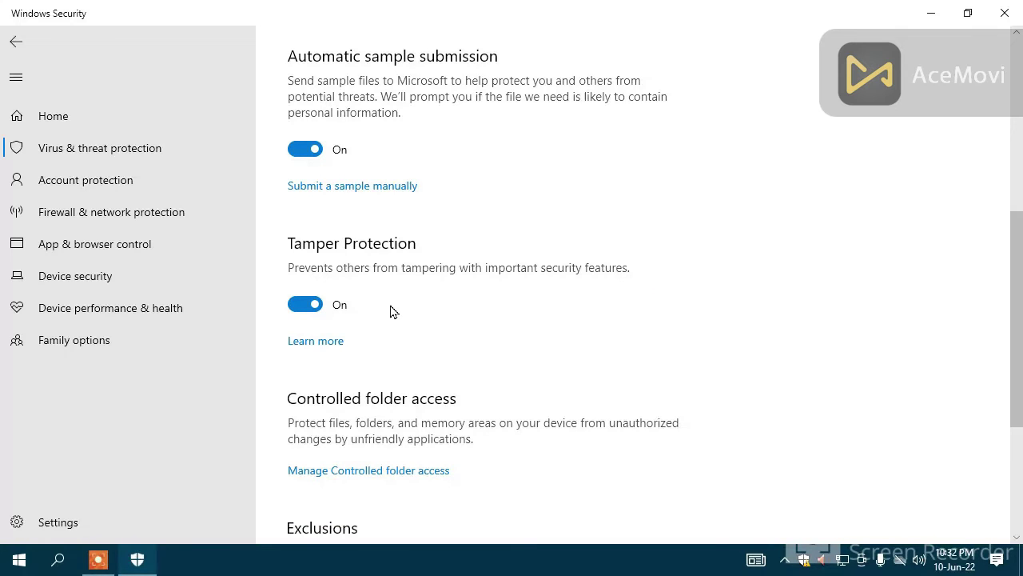
scroll(392, 311, "down", 3)
scroll(392, 307, "up", 2)
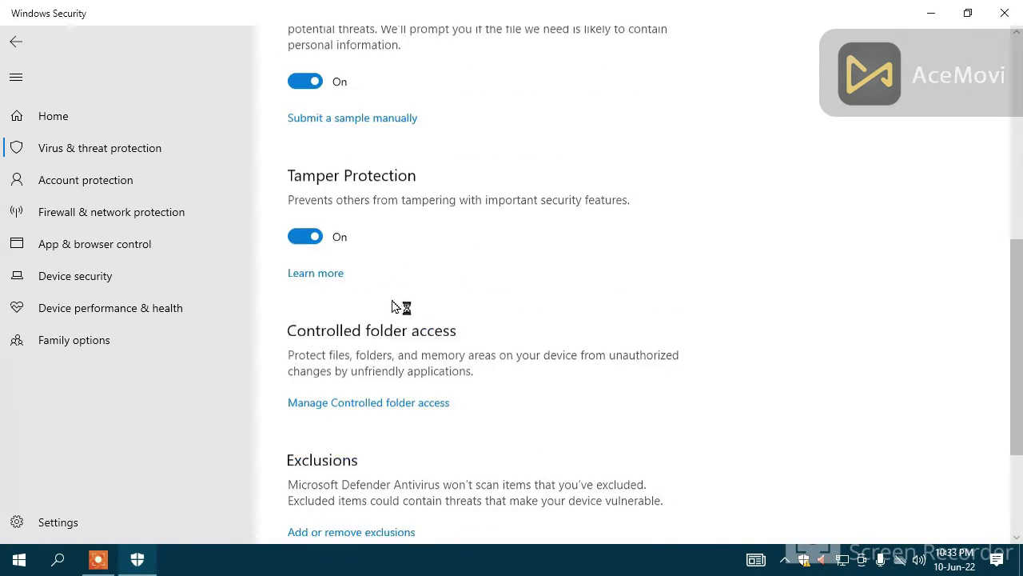
scroll(392, 307, "up", 6)
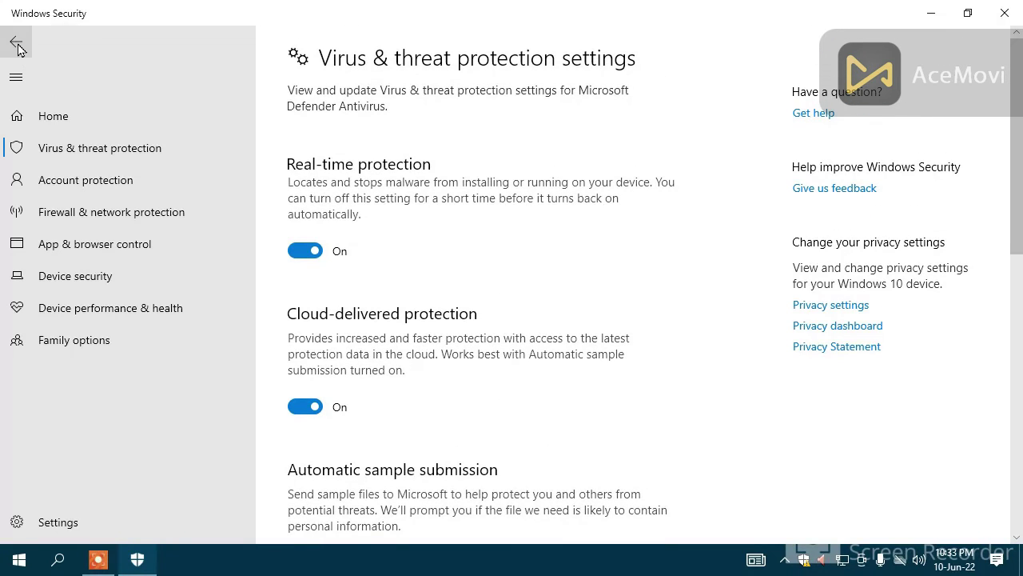
Close the Windows Security and Realtek HD Audio Manager windows
left_click(803, 566)
left_click(803, 565)
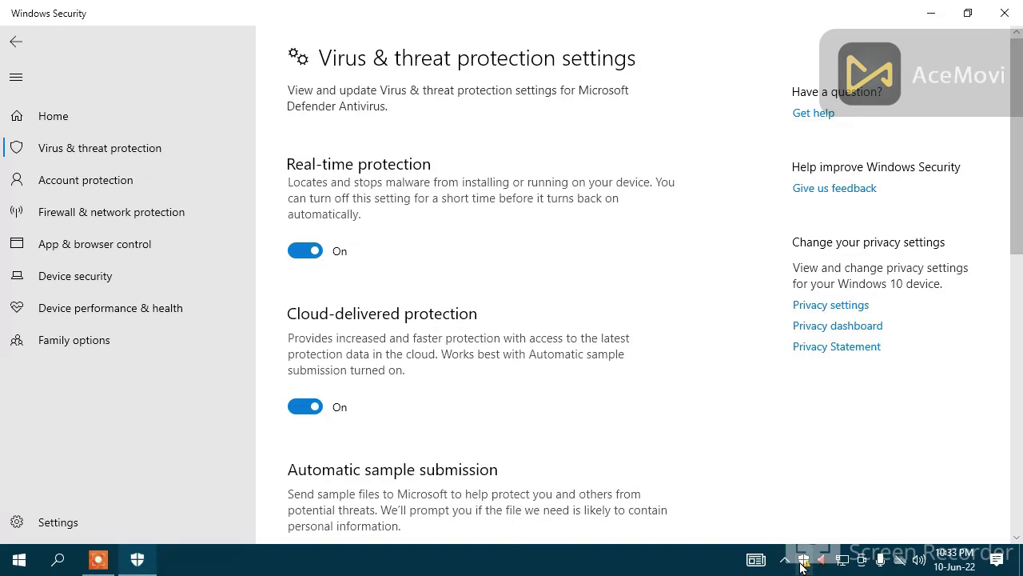
left_click(818, 559)
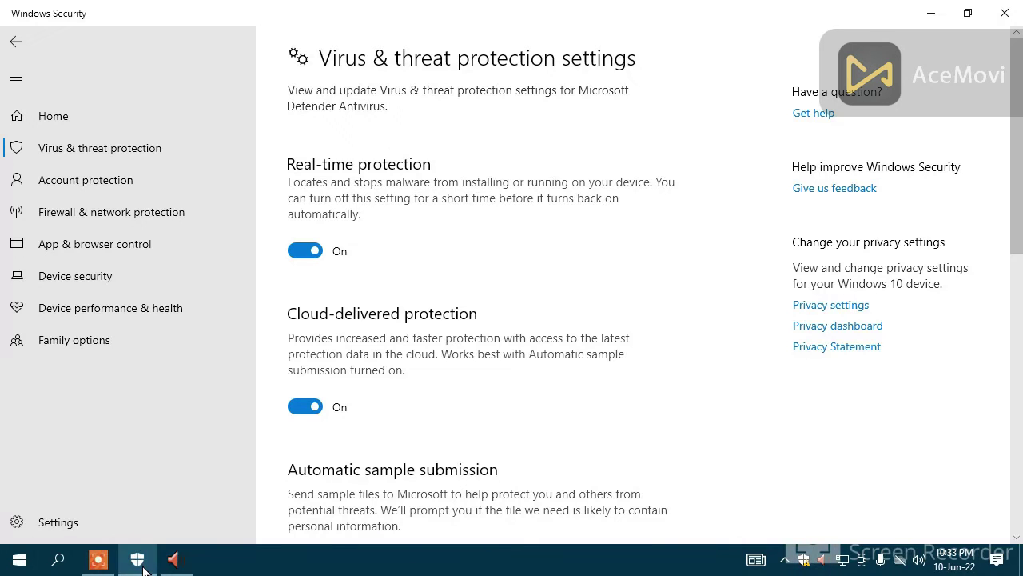
left_click(139, 562)
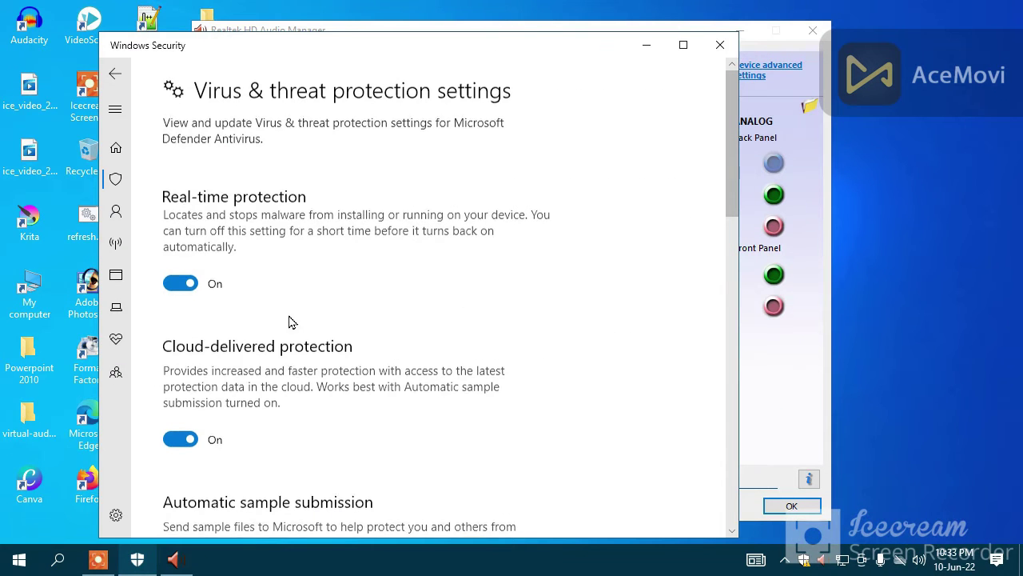
left_click(720, 45)
left_click(813, 31)
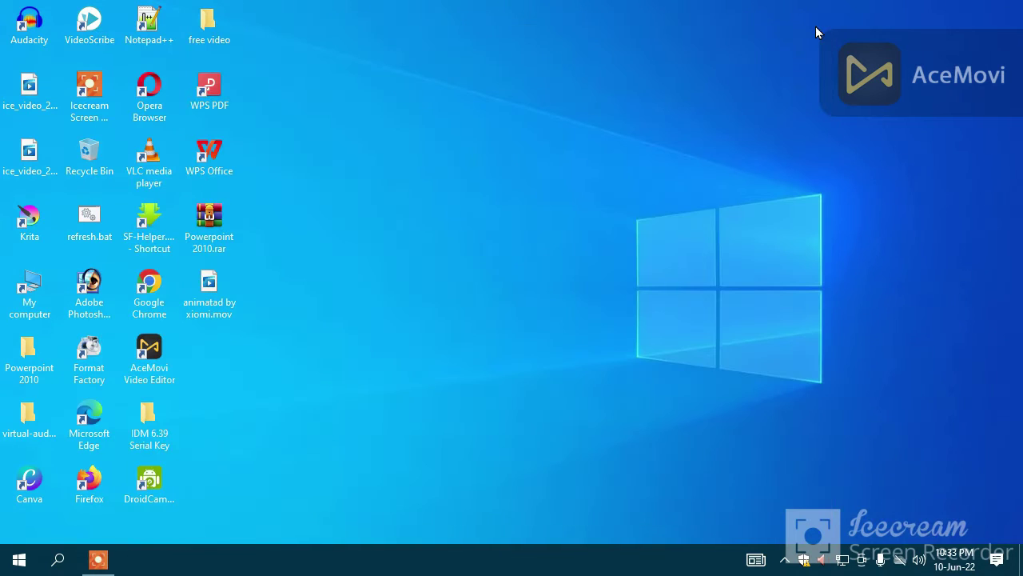
Reopen Windows Security and turn on app and file checking, SmartScreen for Microsoft Edge, and potentially unwanted app blocking
left_click(810, 564)
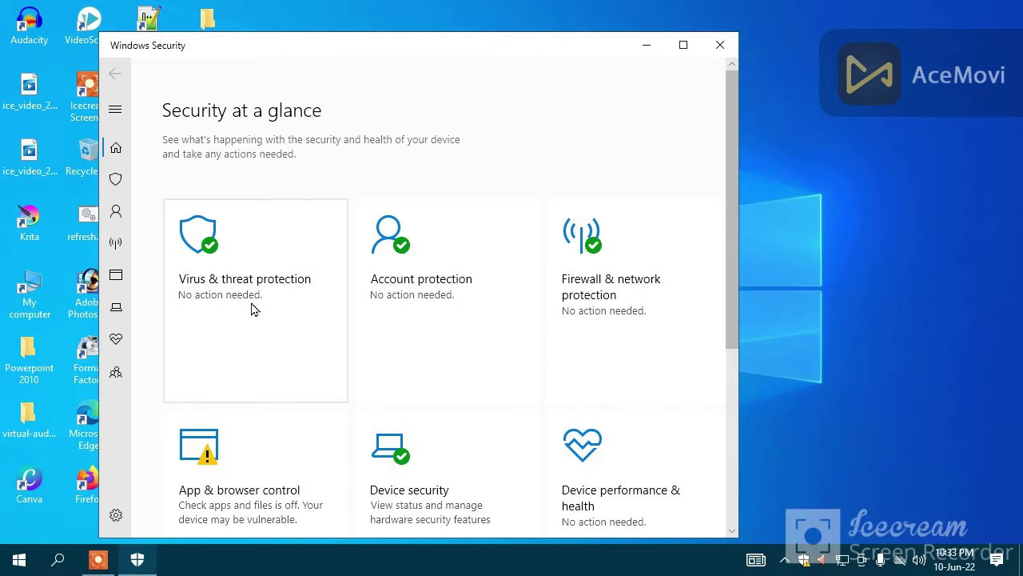
scroll(244, 303, "down", 3)
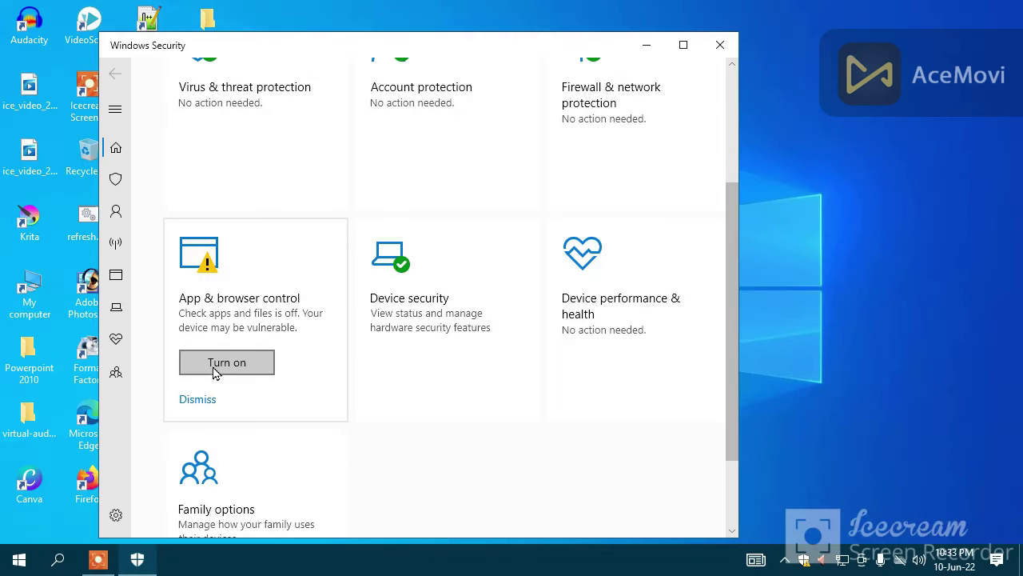
left_click(216, 364)
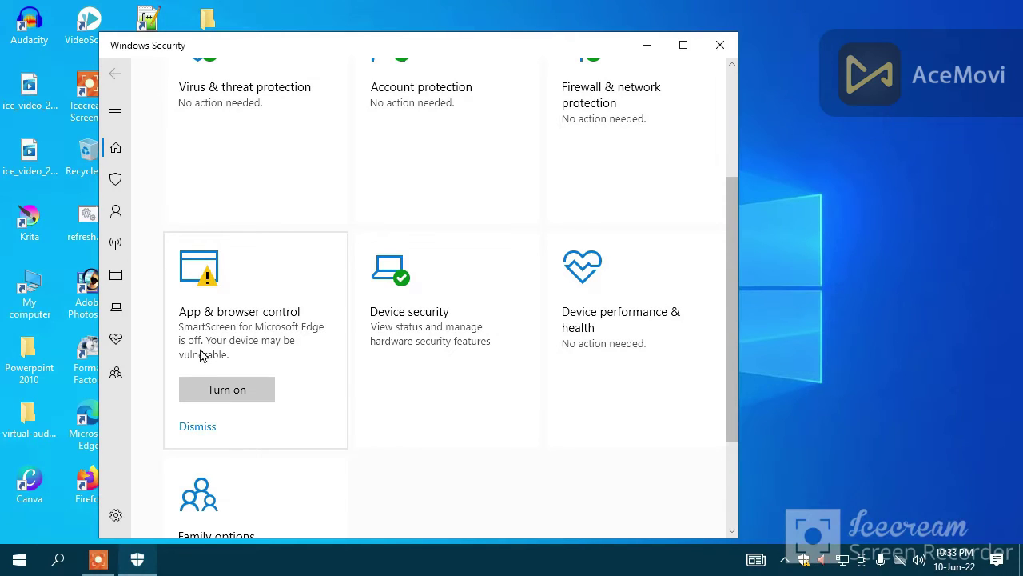
left_click(227, 391)
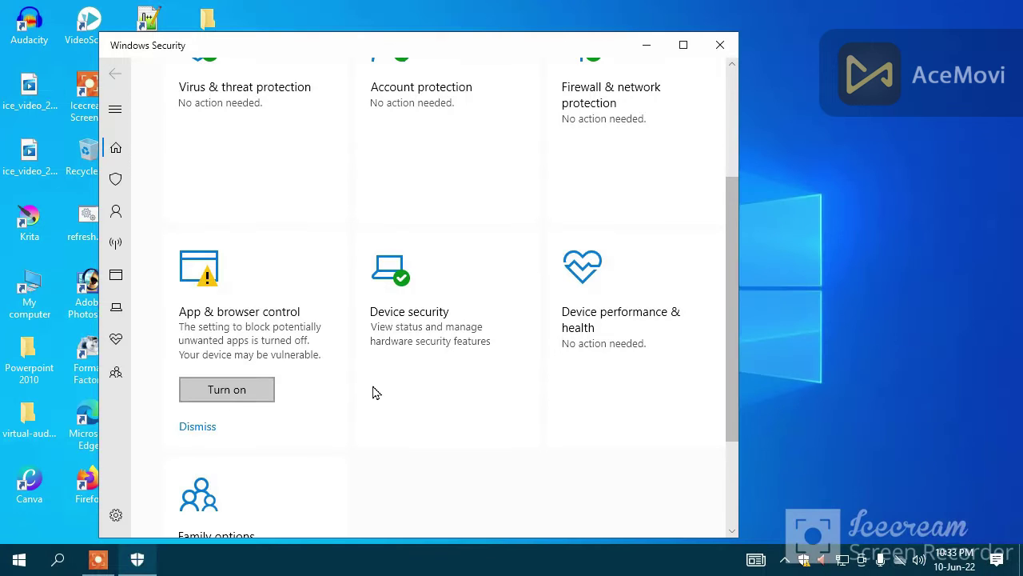
Turn on SmartScreen for Microsoft Store apps in the reputation-based protection settings of App & browser control
left_click(196, 288)
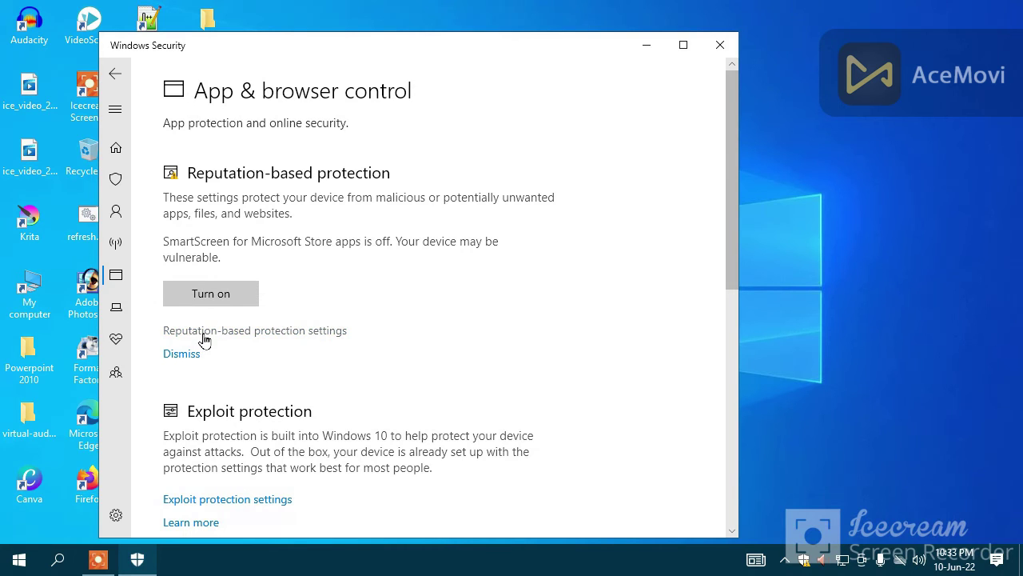
scroll(258, 269, "down", 3)
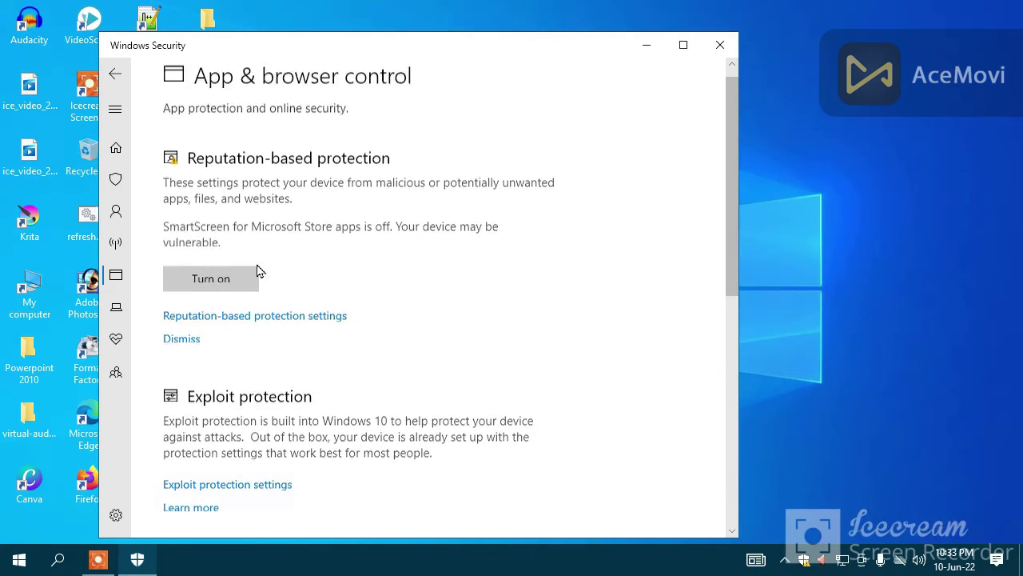
scroll(239, 247, "up", 3)
left_click(209, 330)
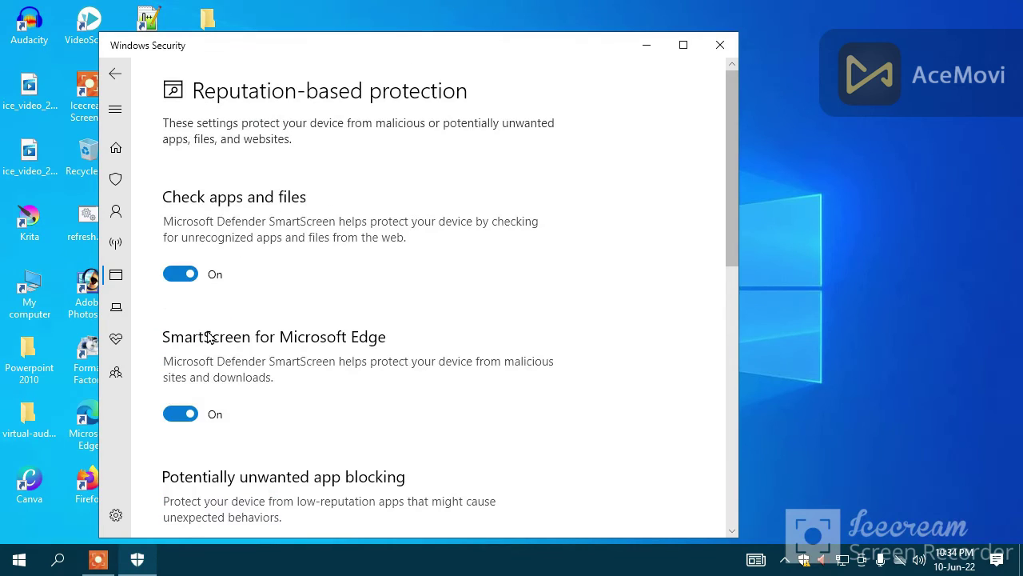
scroll(280, 291, "down", 5)
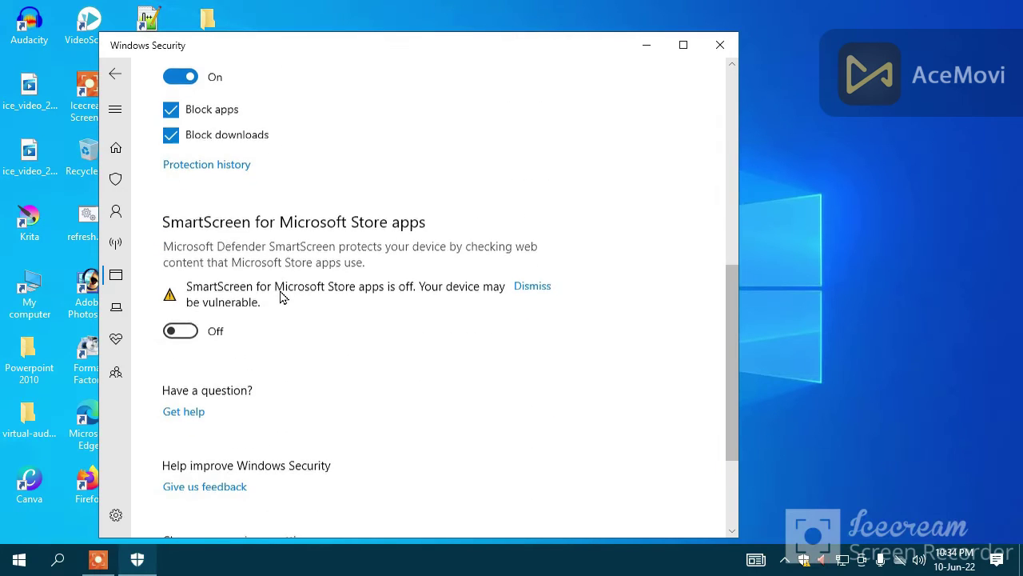
left_click(173, 327)
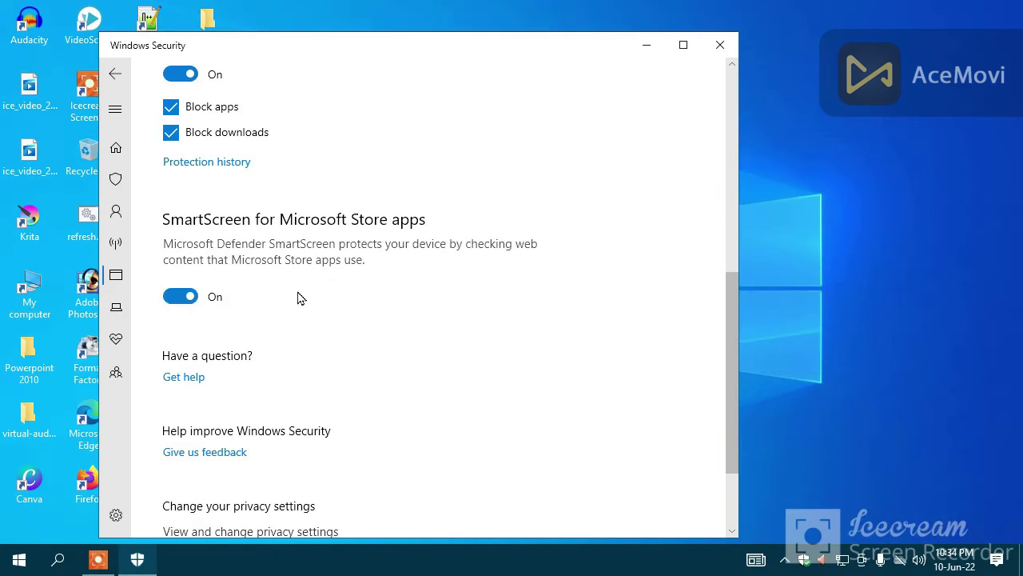
scroll(297, 297, "down", 3)
scroll(292, 286, "up", 6)
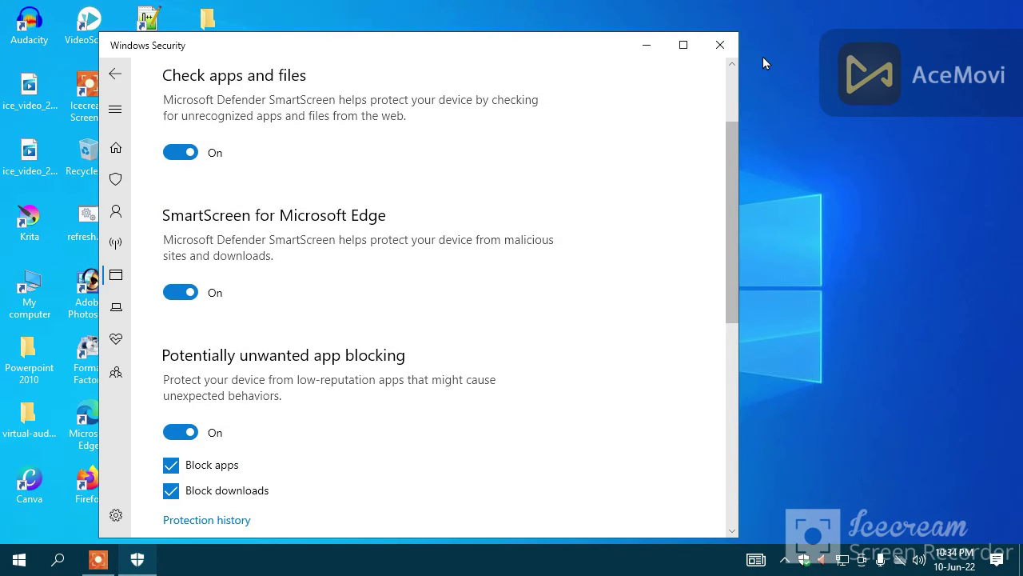
Restart Windows Security to check the protection status on its Security at a glance page, and close it
left_click(721, 45)
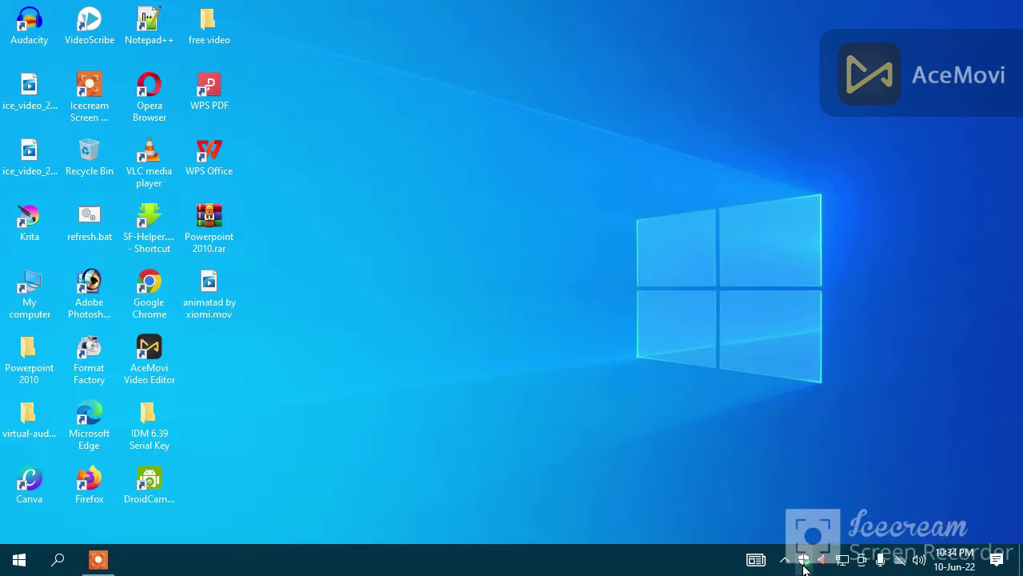
left_click(804, 565)
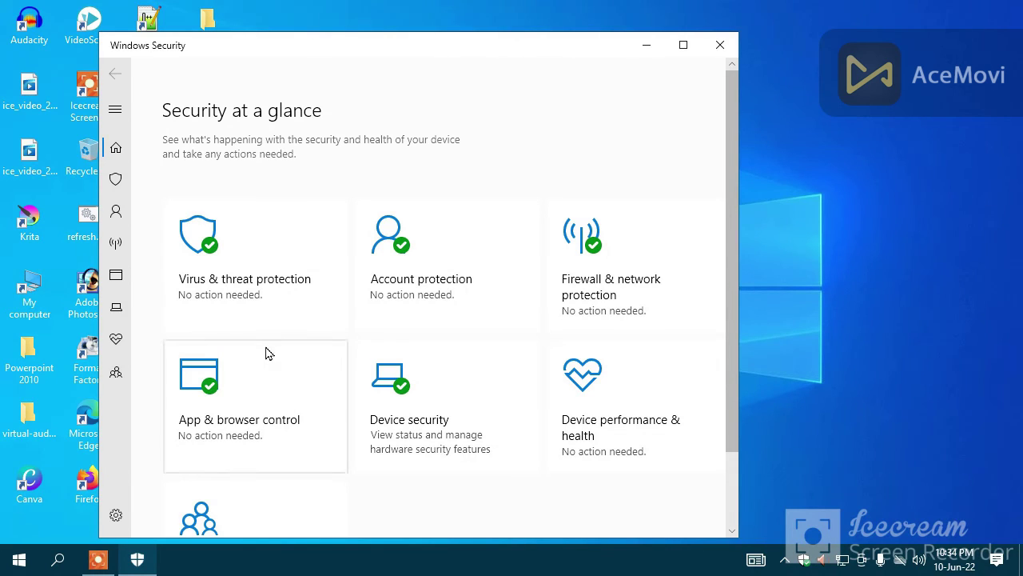
left_click(722, 51)
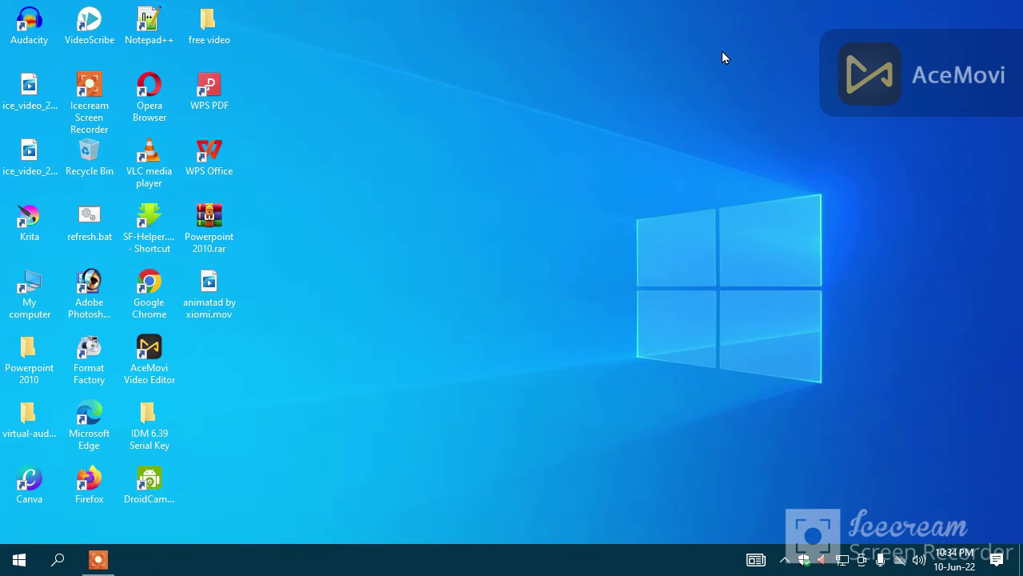
Refresh the Windows desktop four times
right_click(428, 75)
left_click(472, 120)
right_click(450, 59)
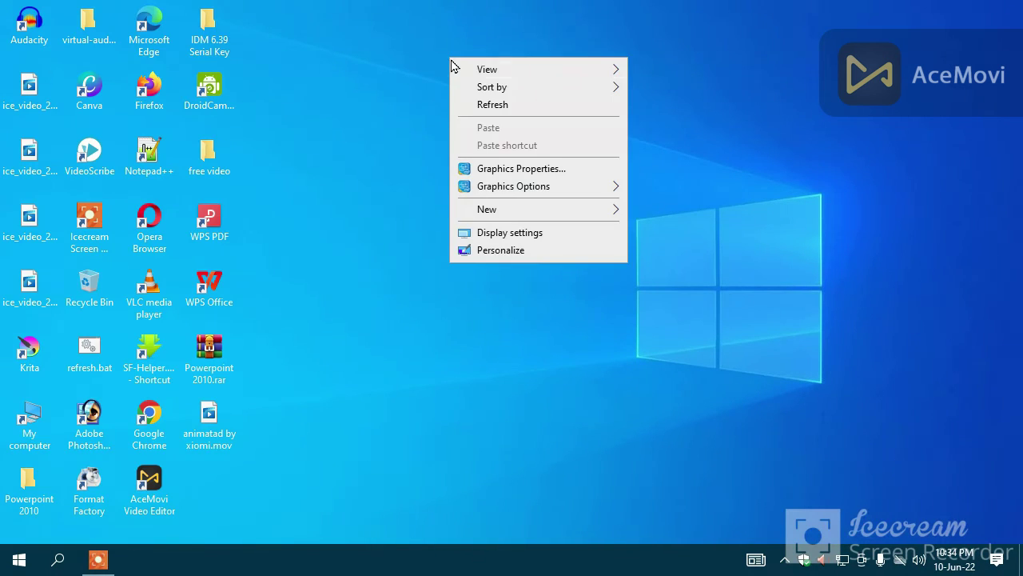
left_click(492, 112)
right_click(473, 85)
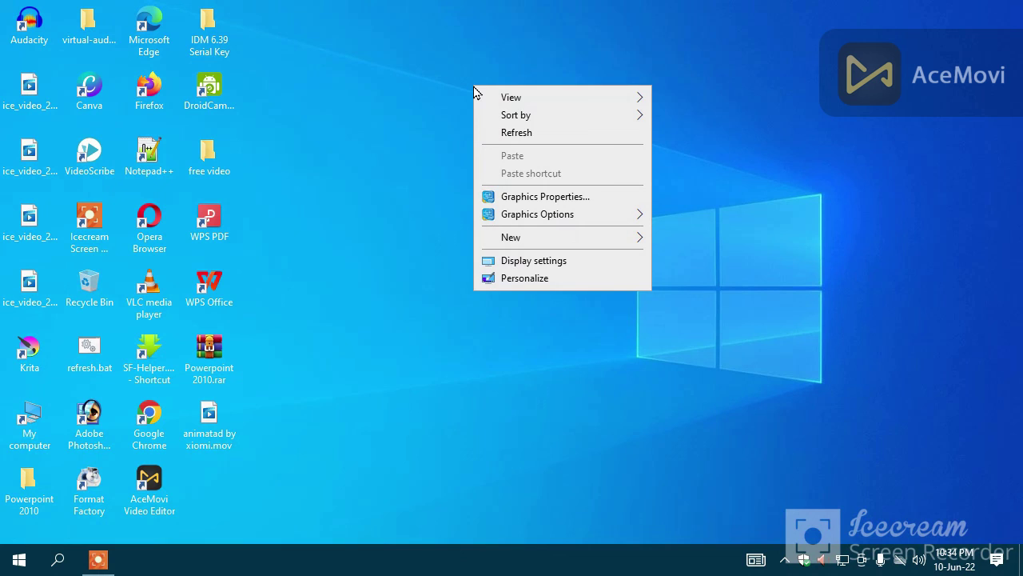
left_click(518, 135)
right_click(431, 104)
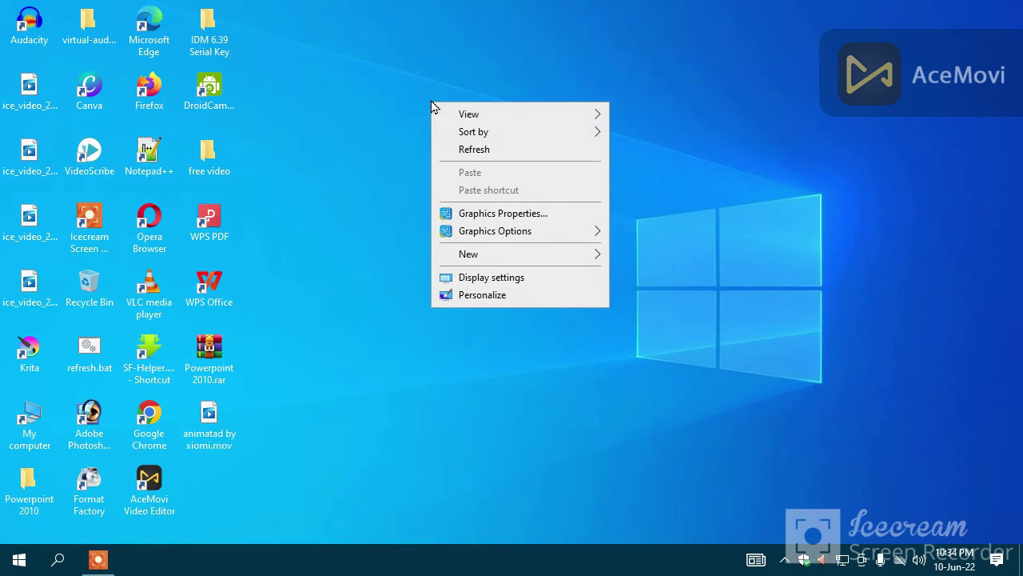
left_click(468, 151)
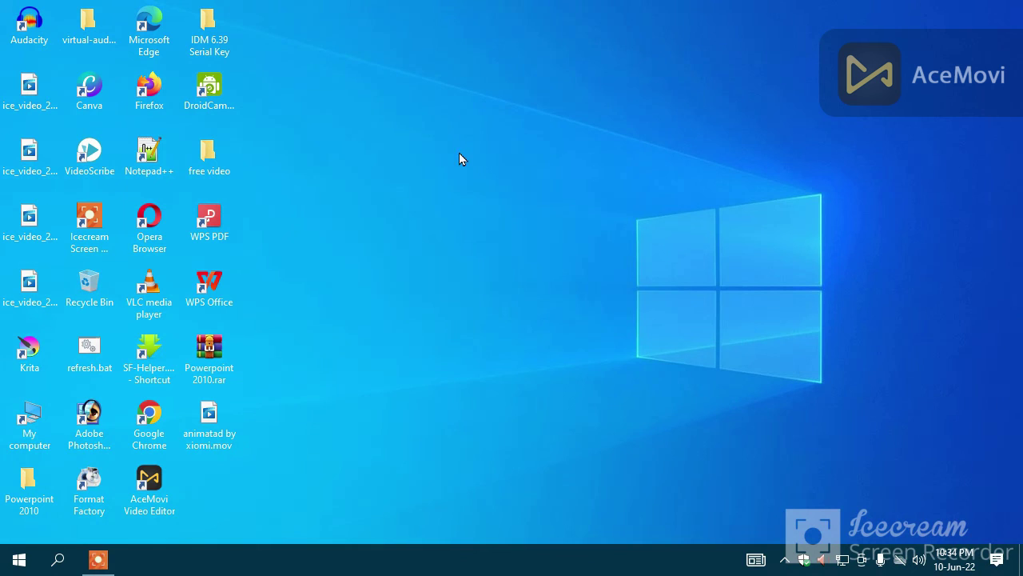
left_click(93, 561)
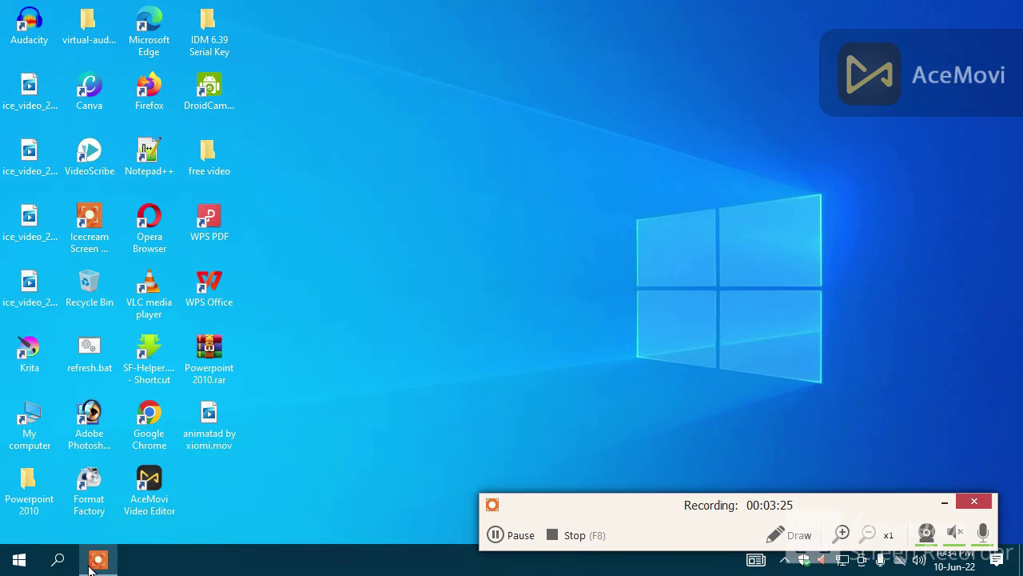